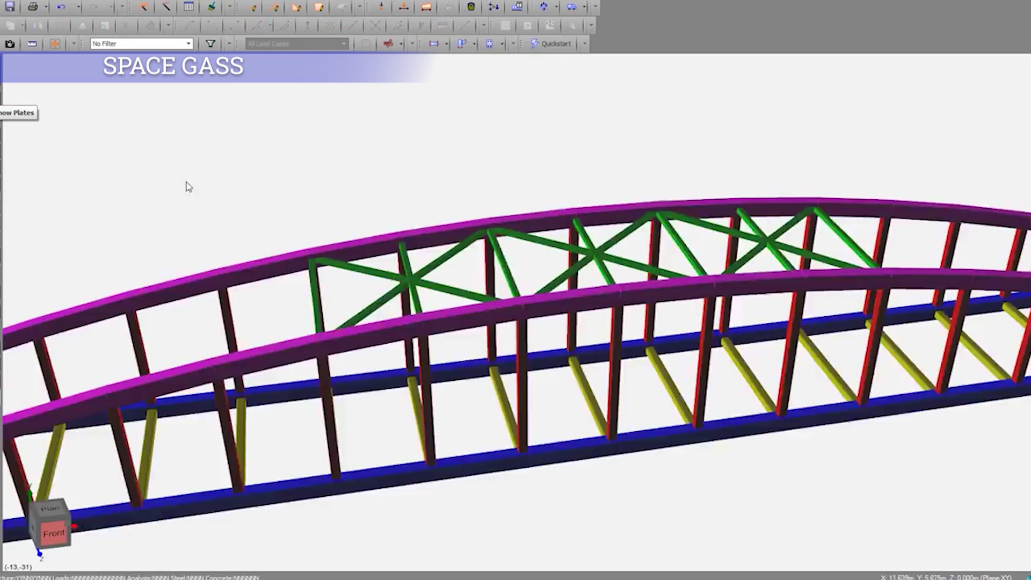
Orbit the bridge model and display the frame members as solid sections
middle_drag(187, 184, 580, 313)
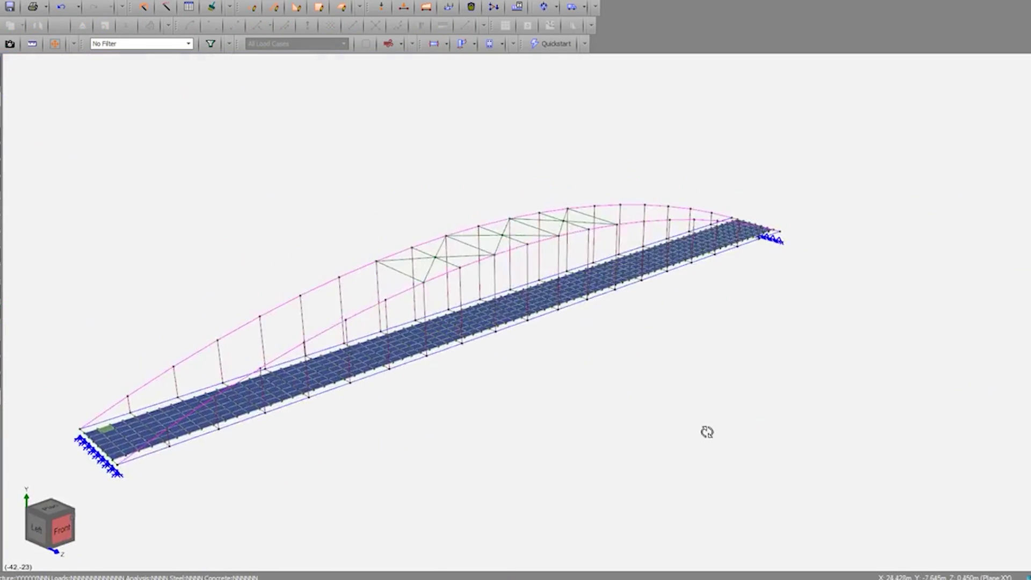
middle_drag(706, 432, 775, 370)
middle_drag(257, 255, 558, 446)
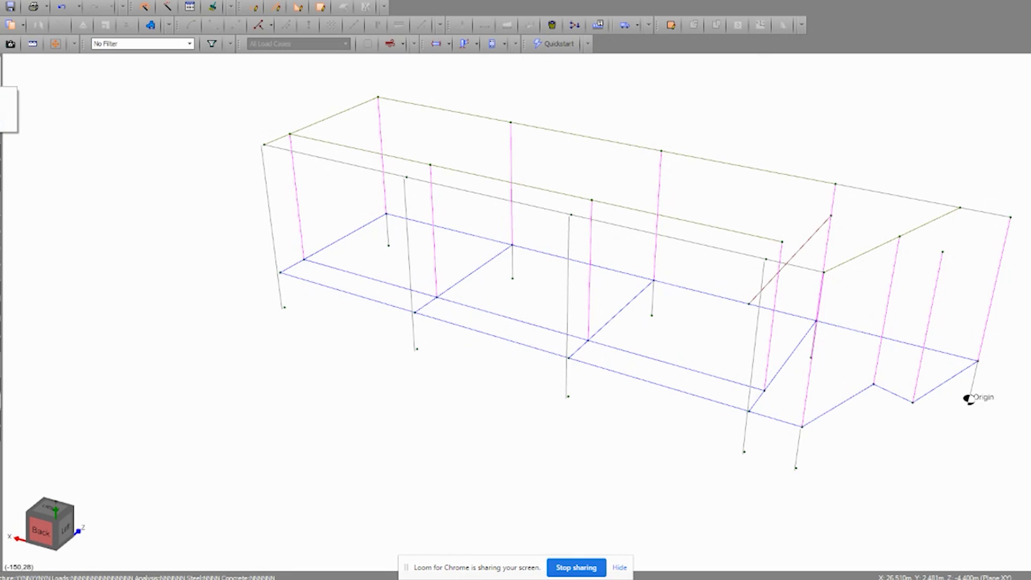
click(5, 95)
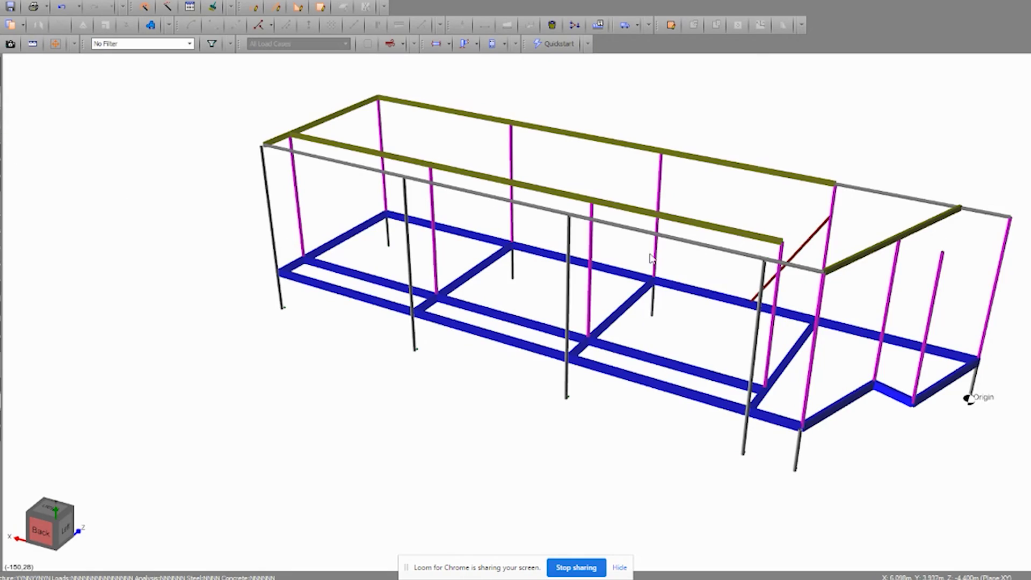
Change the section of the two grey top members to the last (olive) section
middle_drag(661, 261, 787, 134)
scroll(788, 133, up, 3)
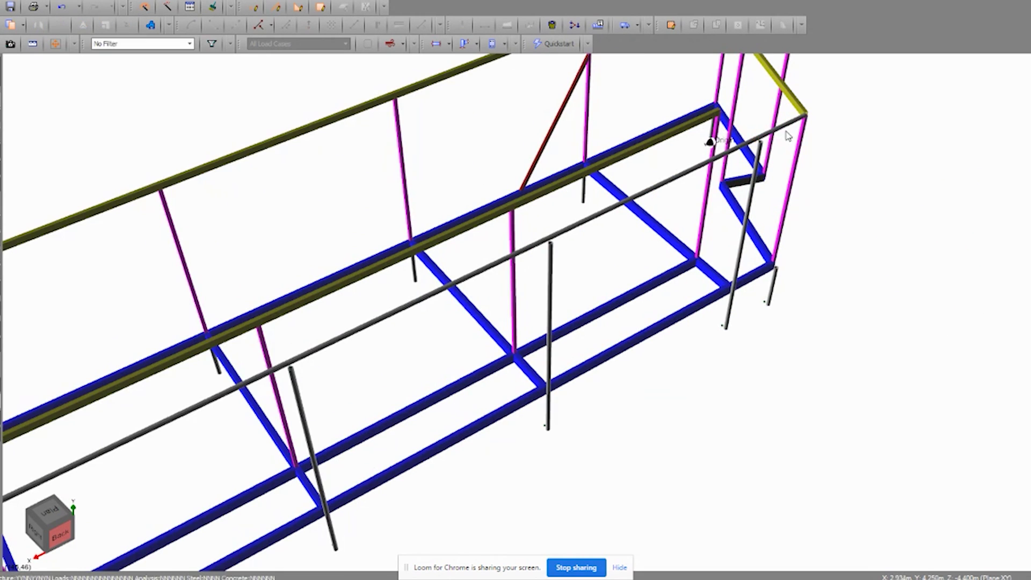
click(787, 126)
click(530, 249)
scroll(354, 371, down, 2)
key(Return)
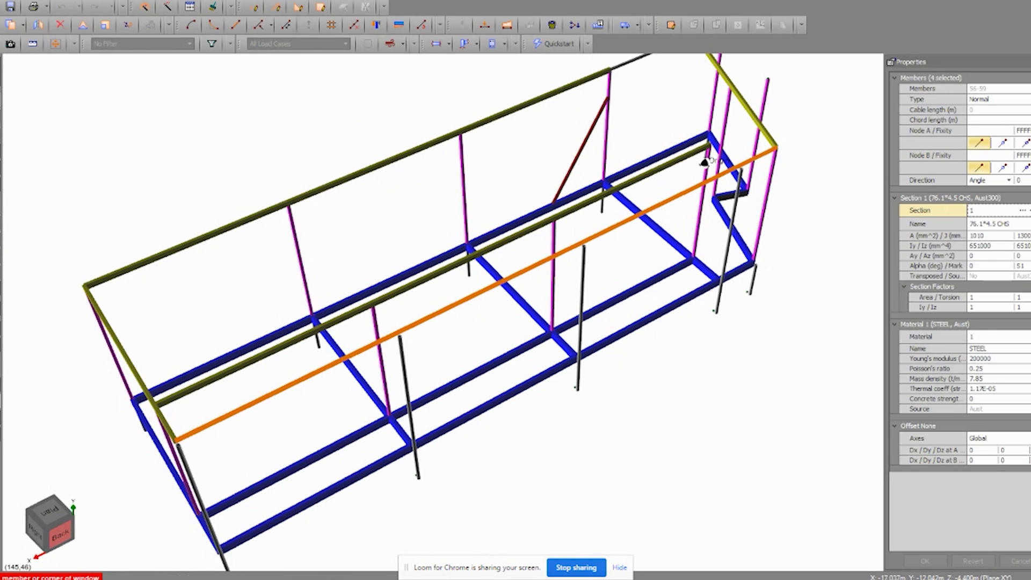
click(1028, 211)
click(948, 284)
click(756, 429)
Reassign the orange member to the olive section as well
middle_drag(755, 430, 749, 385)
middle_drag(651, 376, 533, 368)
middle_drag(534, 368, 529, 400)
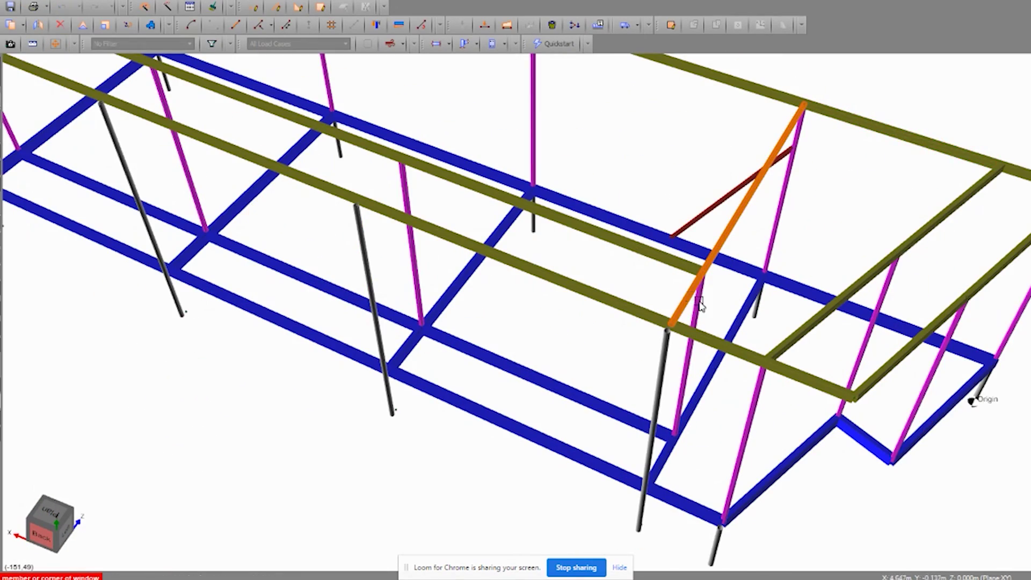
right_click(860, 309)
click(1020, 214)
click(932, 285)
click(925, 561)
Run Check Connectivity on the model from the right-click menu
scroll(571, 430, down, 2)
middle_drag(570, 430, 602, 324)
scroll(600, 325, up, 2)
right_click(584, 298)
mouse_move(666, 420)
click(832, 421)
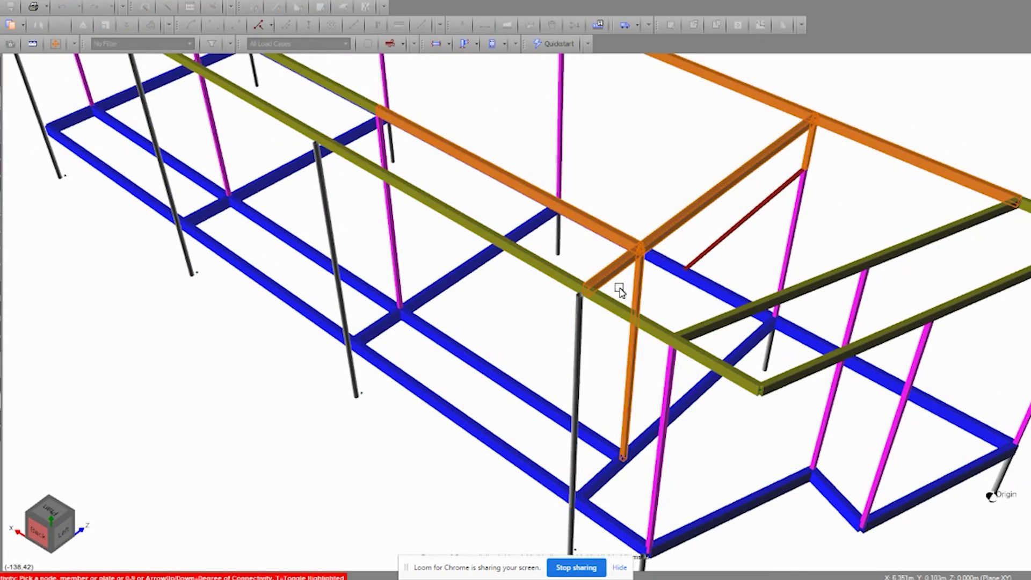
Dismiss the Select project screen and select the wall panel between grid lines 3 and 4
scroll(597, 311, down, 3)
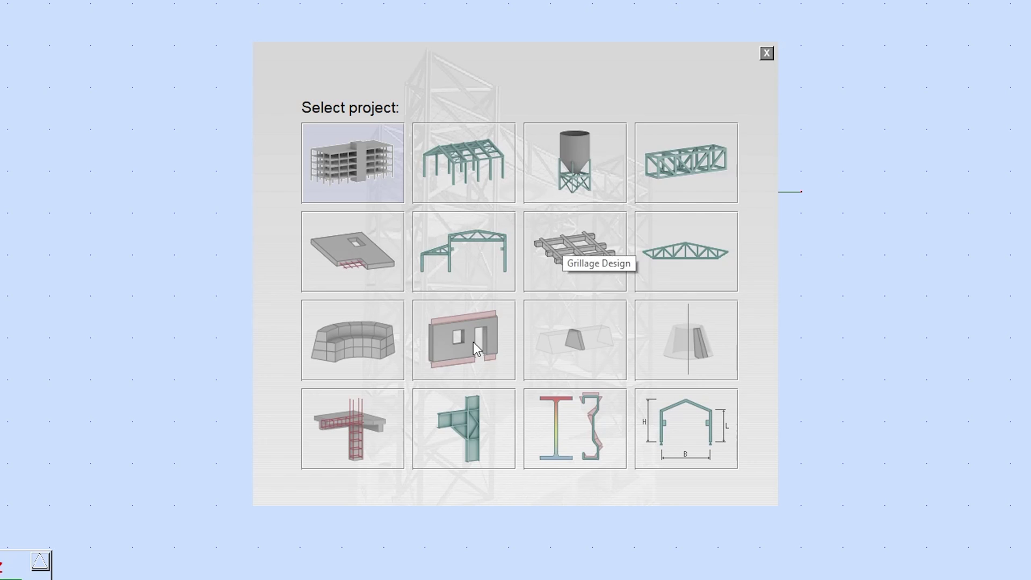
click(766, 54)
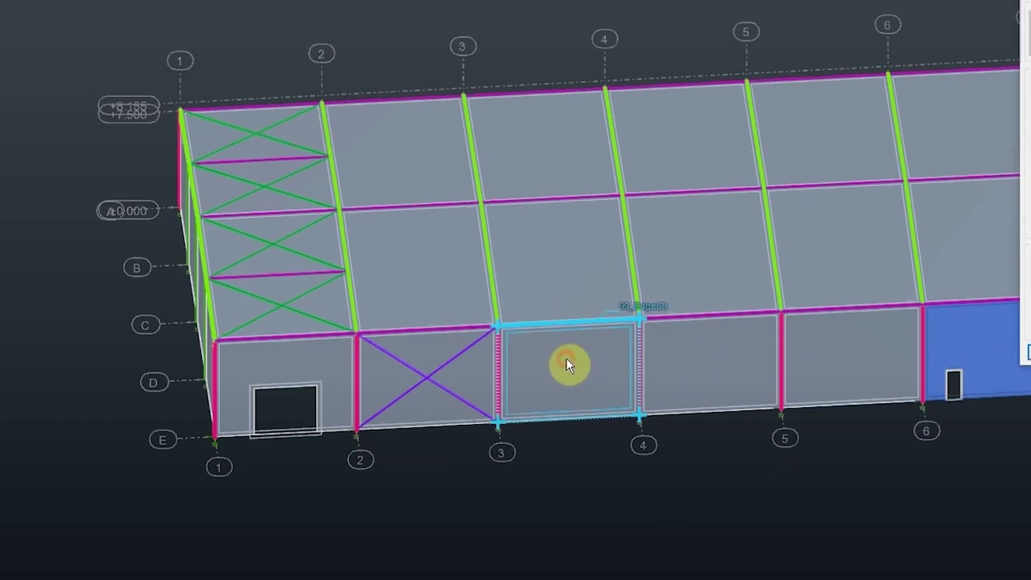
click(567, 362)
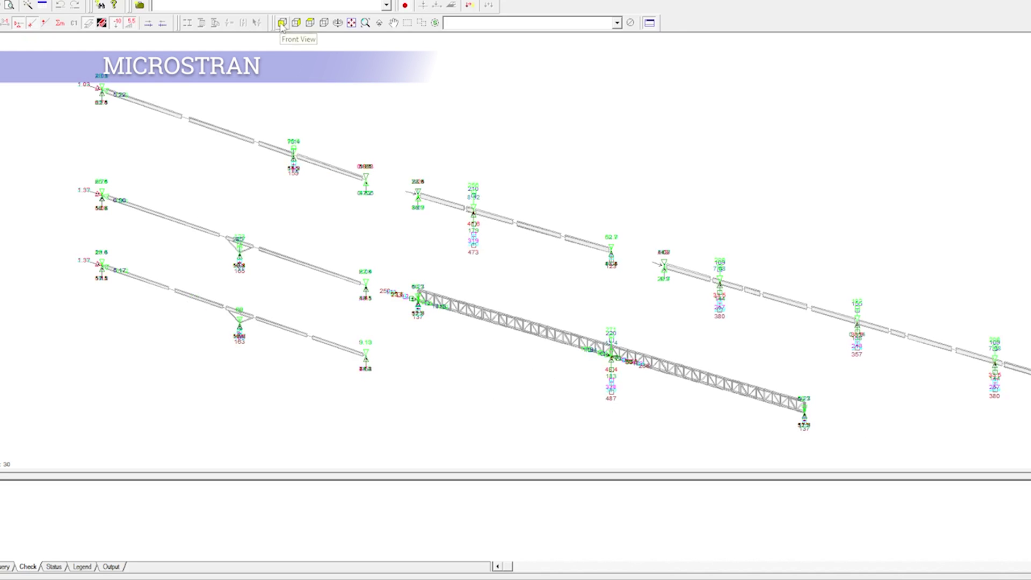
Zoom in and out over the truss to review its support reaction values
scroll(168, 301, up, 5)
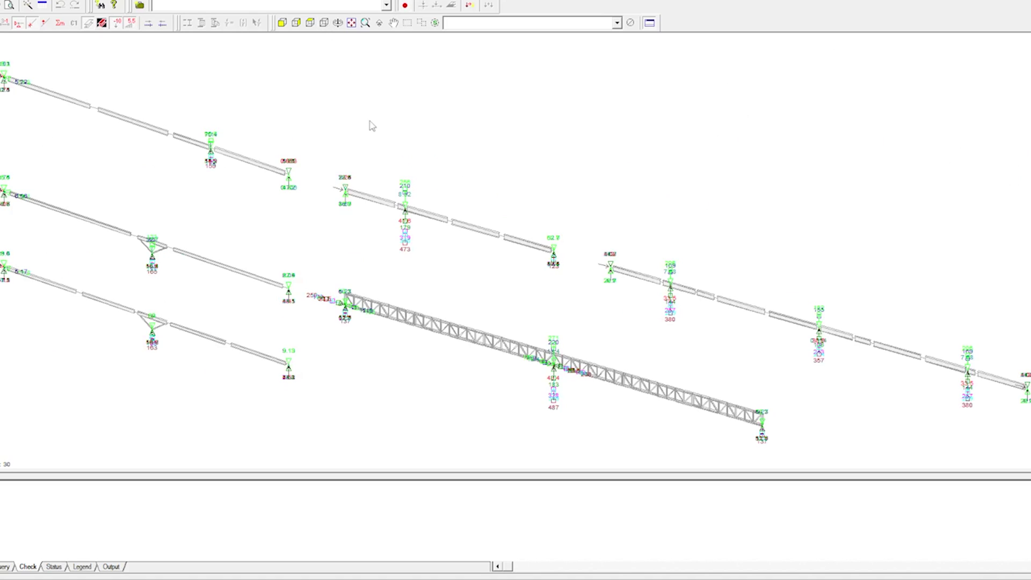
scroll(316, 132, down, 2)
scroll(371, 325, up, 1)
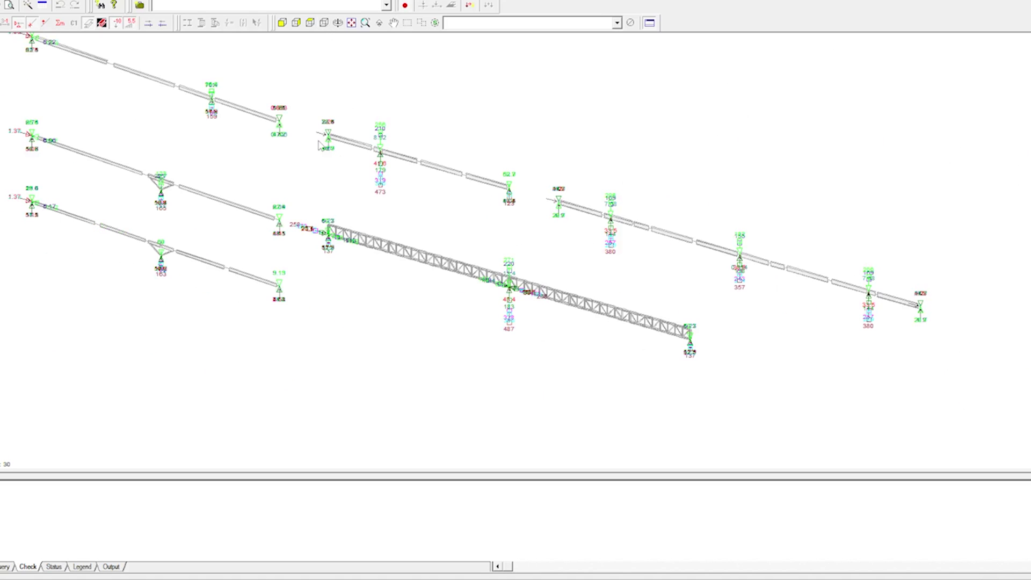
scroll(485, 318, down, 2)
scroll(435, 269, up, 5)
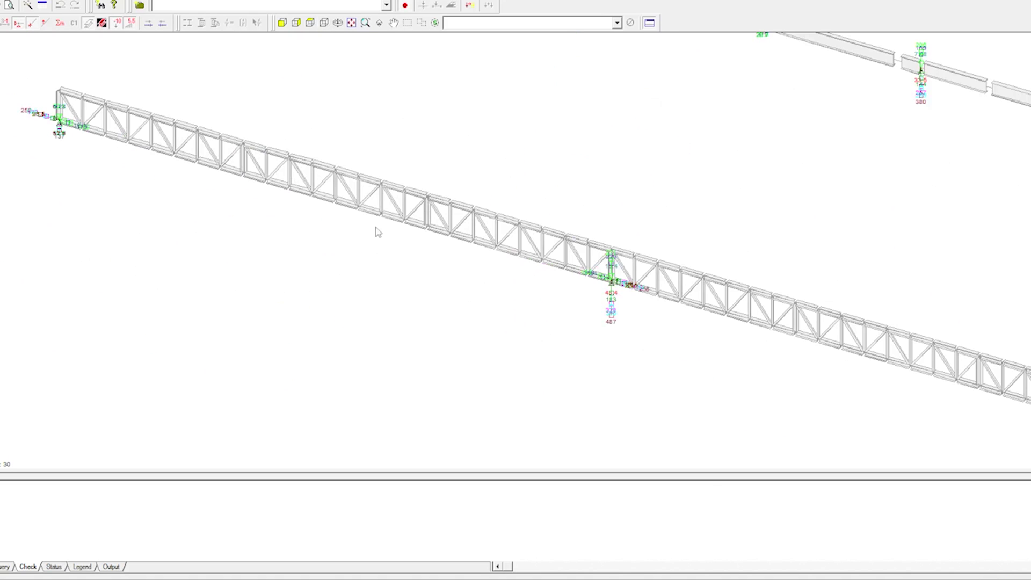
scroll(345, 219, up, 2)
scroll(330, 213, down, 6)
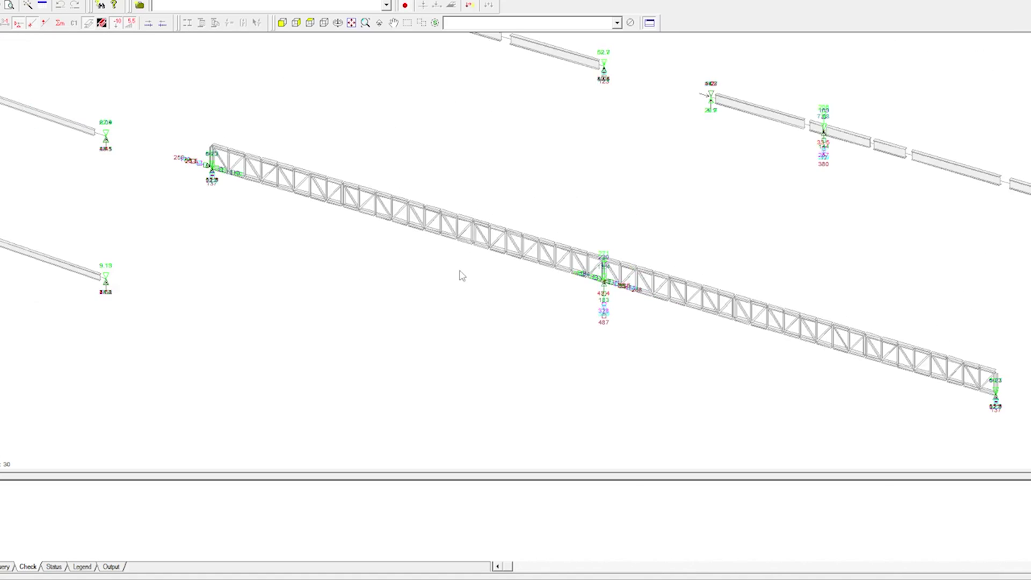
scroll(456, 283, down, 4)
scroll(248, 109, up, 1)
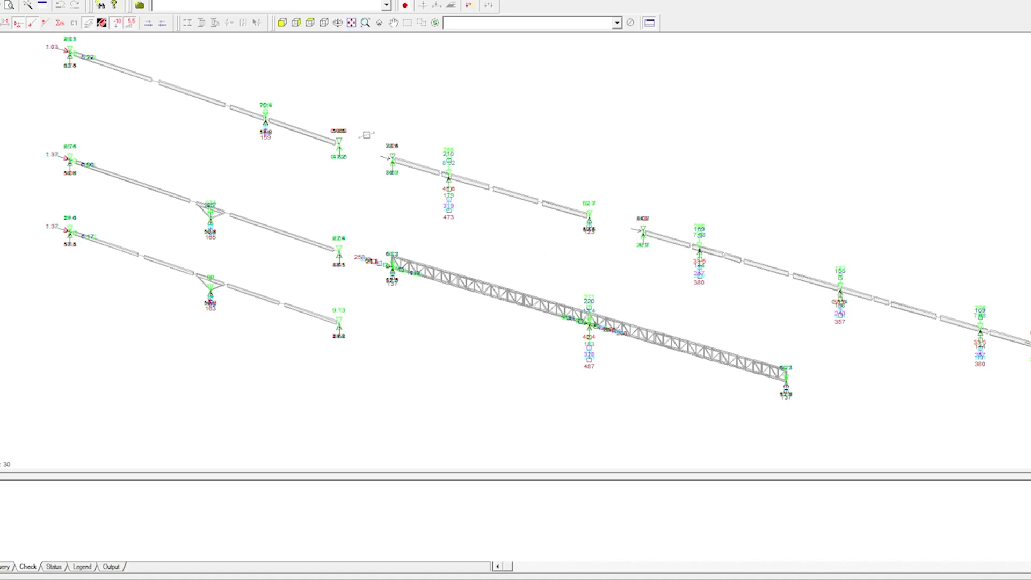
Toggle rendered sections and rotate the 3-D frame model as a plain wireframe
middle_drag(615, 291, 524, 299)
drag(524, 299, 508, 294)
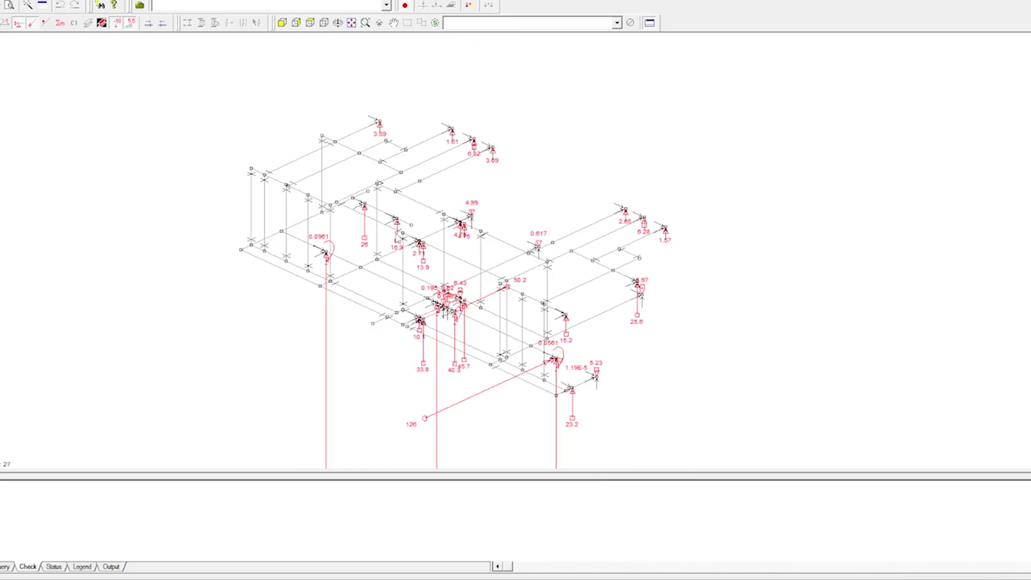
scroll(394, 231, up, 2)
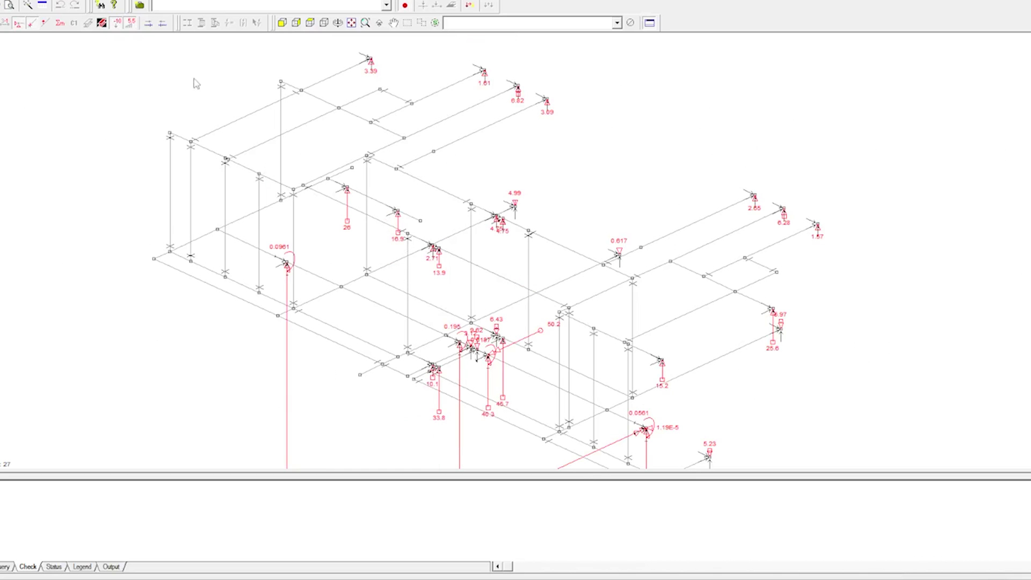
click(88, 23)
scroll(523, 290, up, 2)
scroll(307, 208, down, 3)
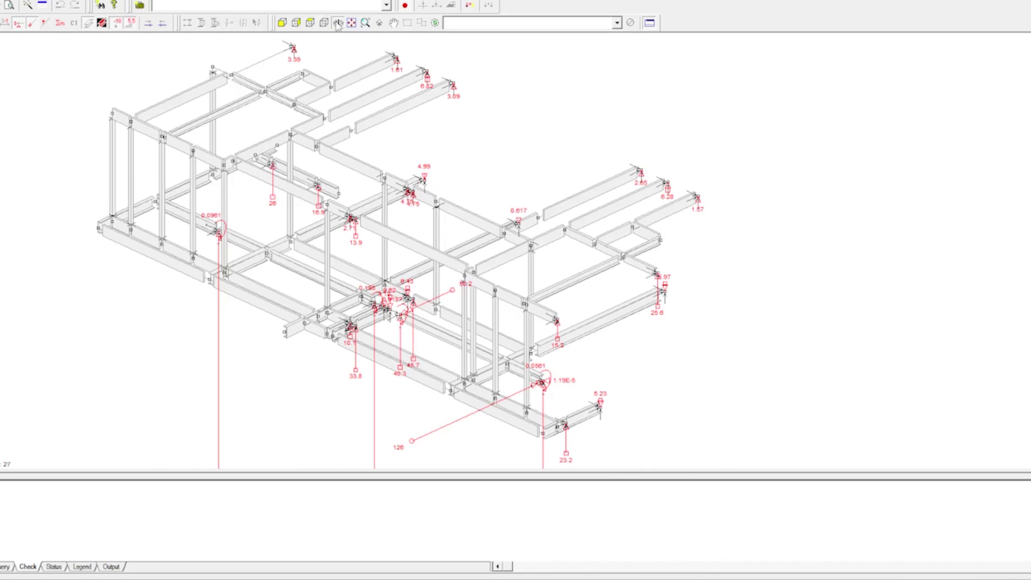
click(338, 23)
mouse_move(349, 136)
mouse_down()
mouse_move(371, 186)
mouse_move(356, 156)
mouse_move(306, 138)
mouse_move(357, 129)
mouse_up()
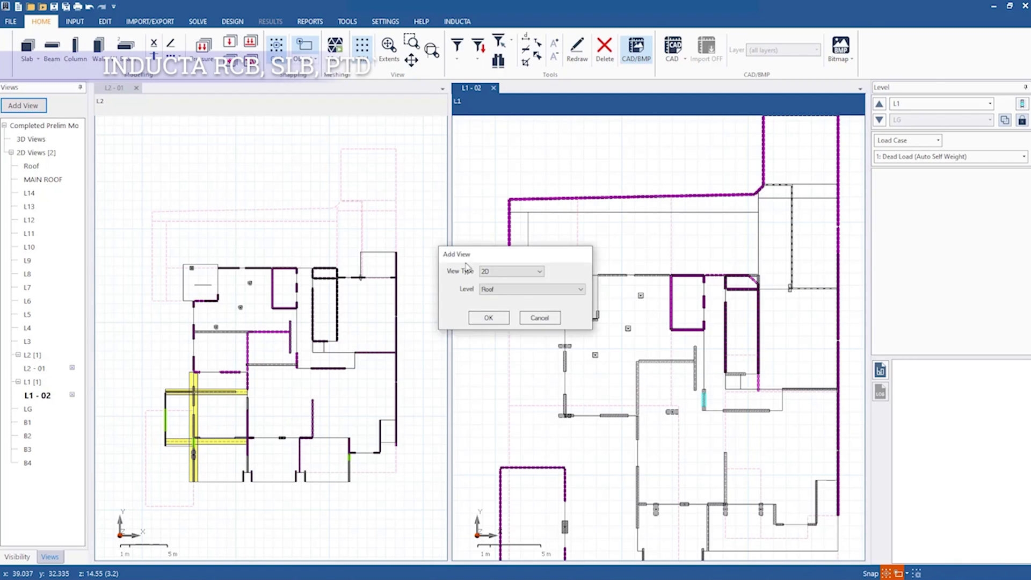
Set the new view type to 3D and create the tower building view
key(Down)
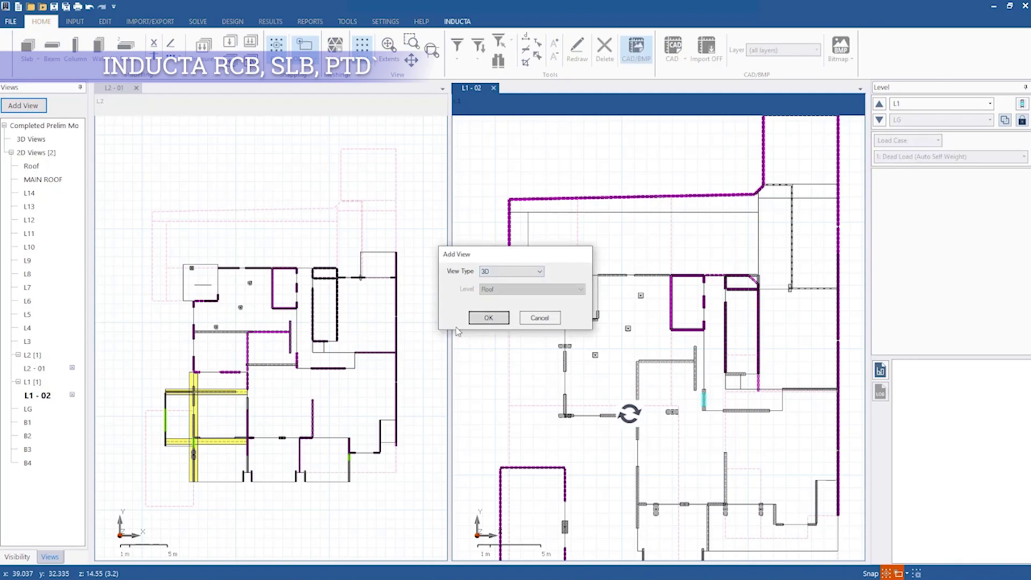
click(488, 317)
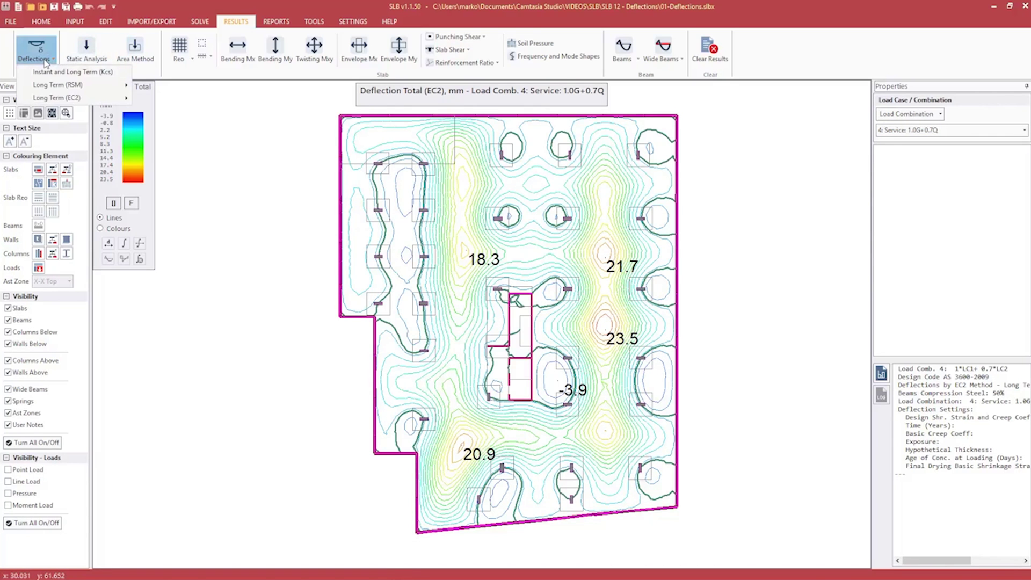
Plot long-term RSM incremental deflection contours for combination 11: kcs: 50% Incremental
key(Escape)
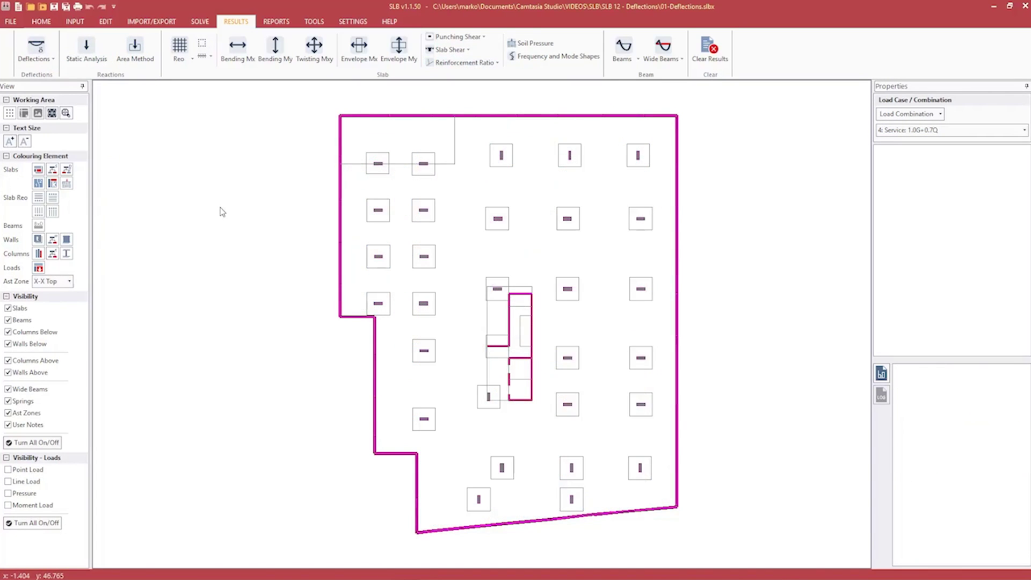
click(928, 138)
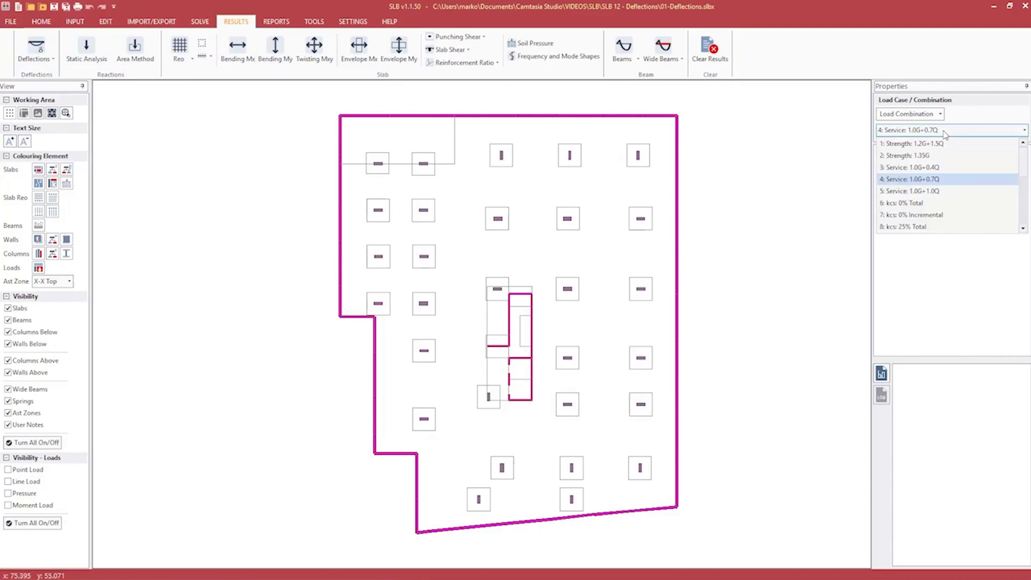
click(912, 221)
click(43, 58)
click(59, 71)
click(45, 61)
click(163, 100)
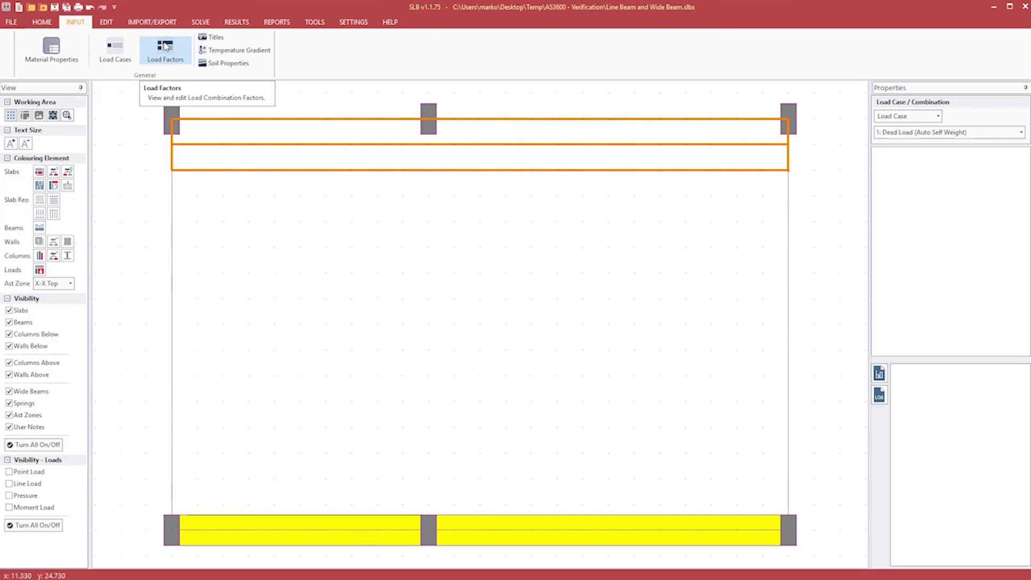
Review the load combination table, then plot Beam 1's torsion diagram at section 6
click(165, 49)
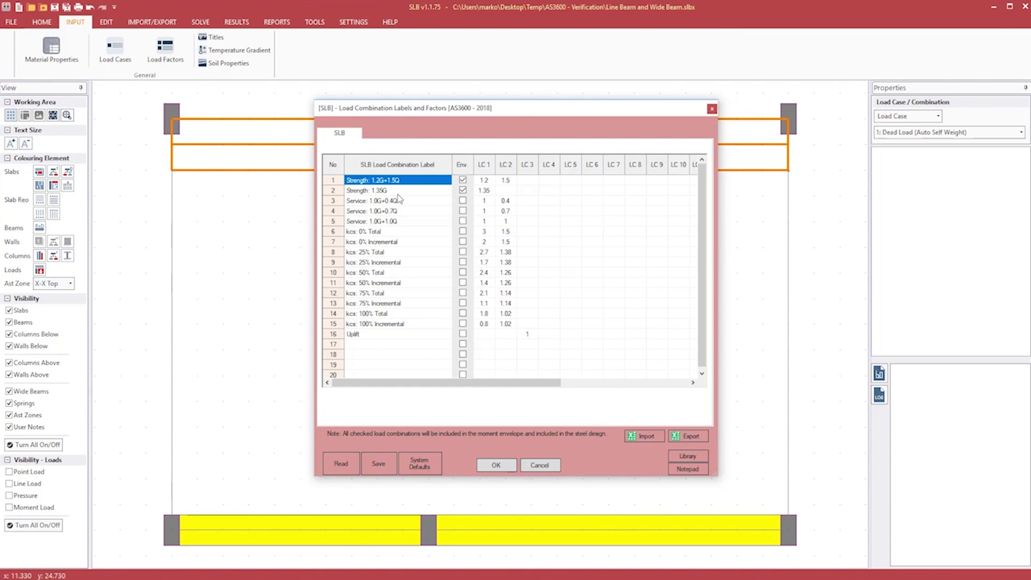
click(540, 466)
click(237, 22)
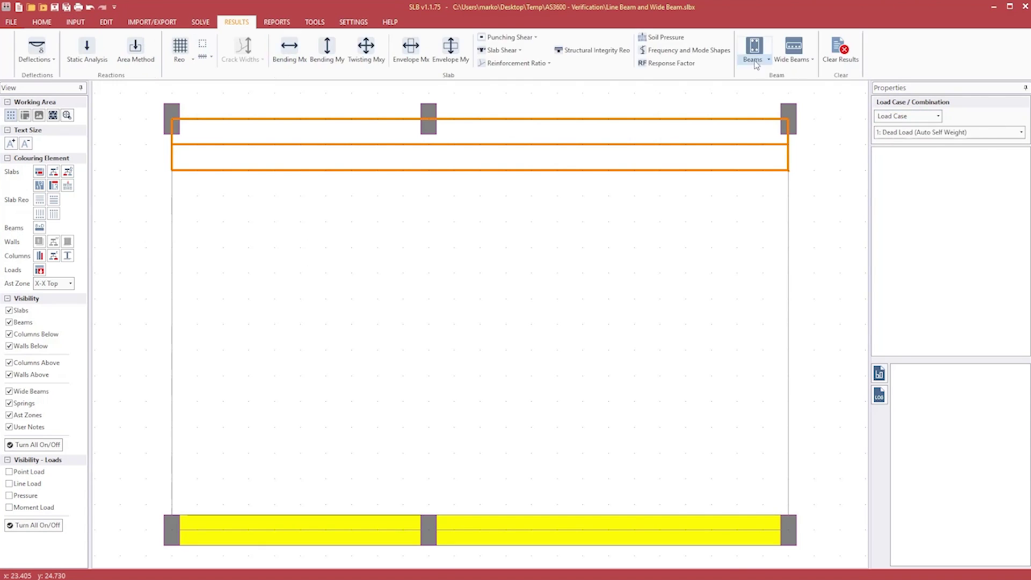
click(754, 45)
click(994, 320)
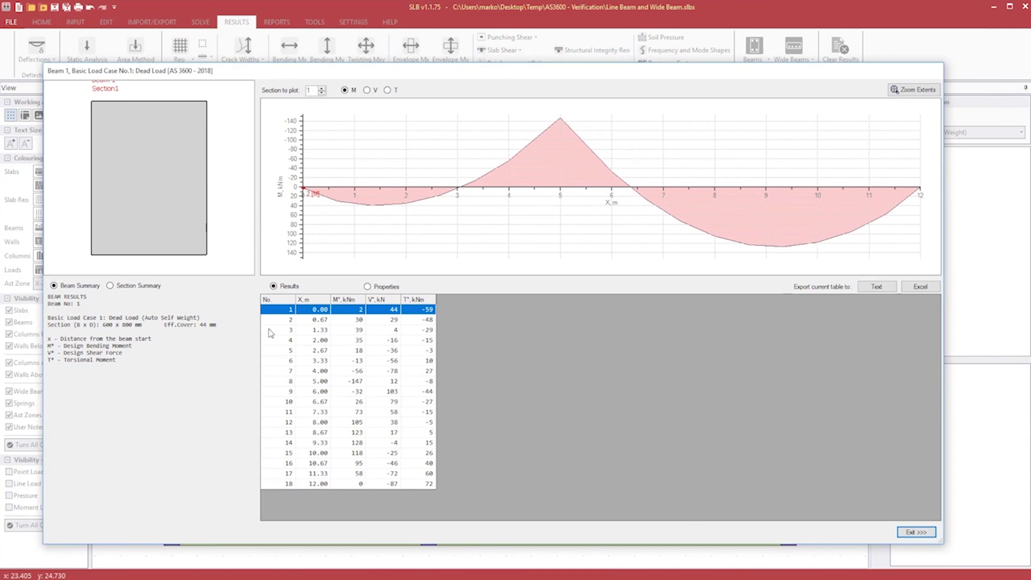
key(Down)
key(Down)
key(Down)
key(Down)
key(Down)
click(387, 90)
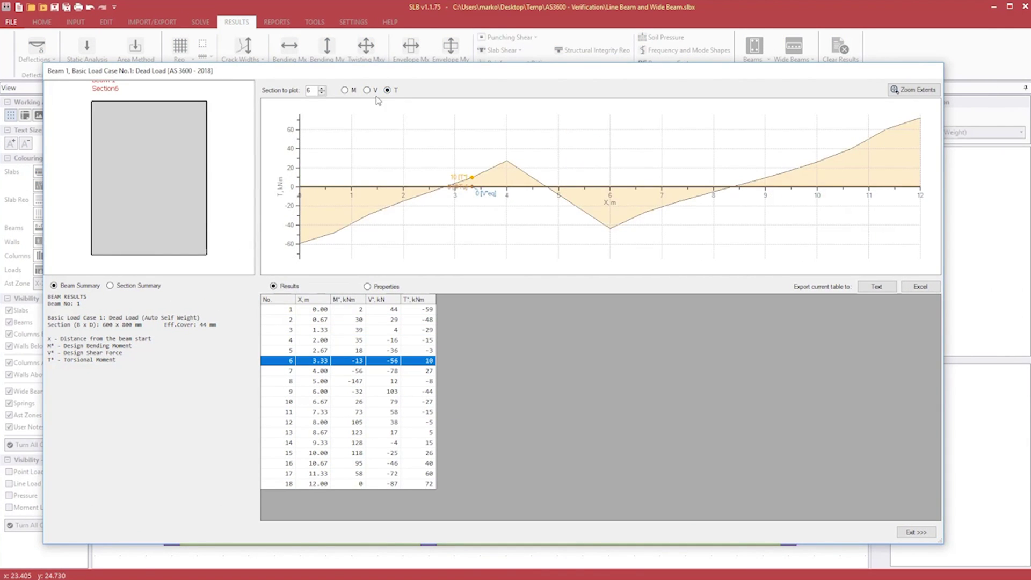
Plot Beam 1's shear force diagram, then close the beam results window
click(375, 91)
click(916, 531)
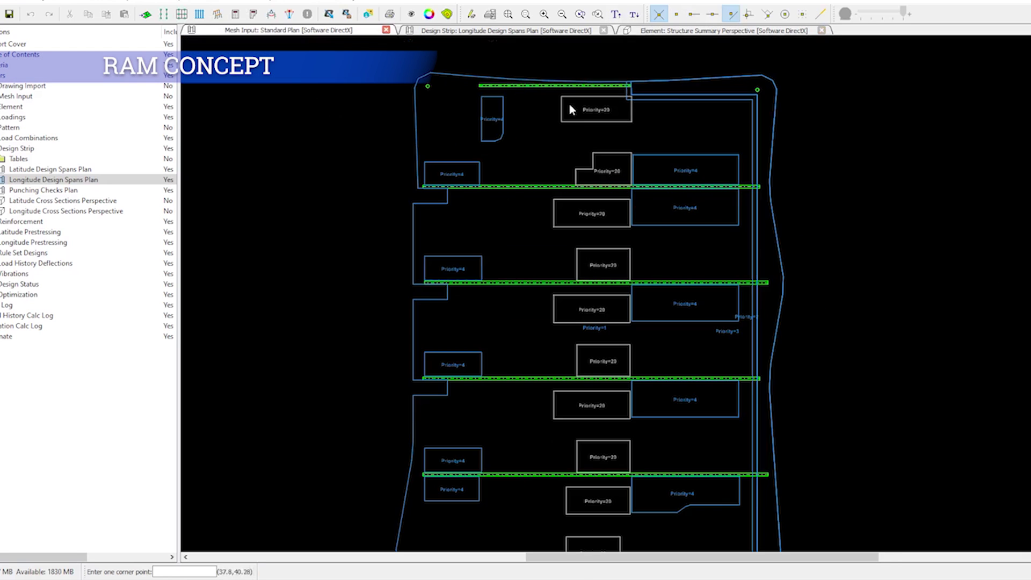
scroll(554, 111, down, 3)
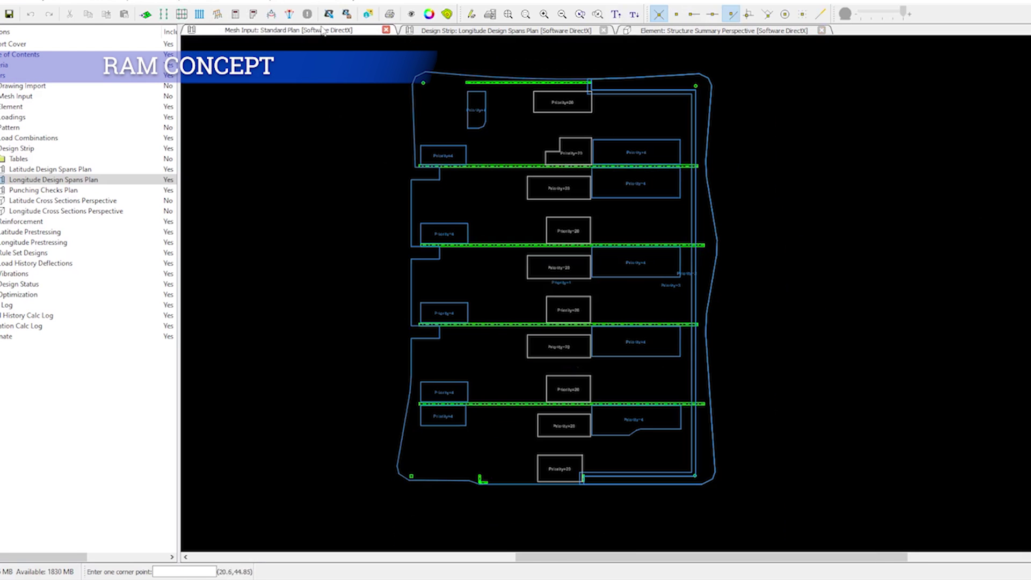
scroll(406, 92, up, 1)
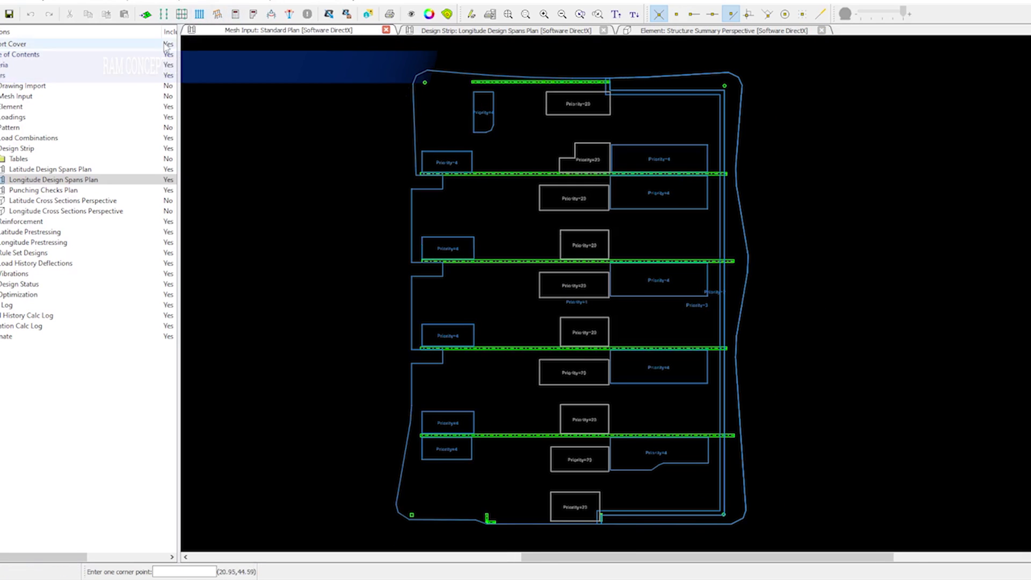
Inspect the mesh in the Element Standard Plan, then return to the Longitude Design Spans Plan
click(46, 1)
mouse_move(72, 25)
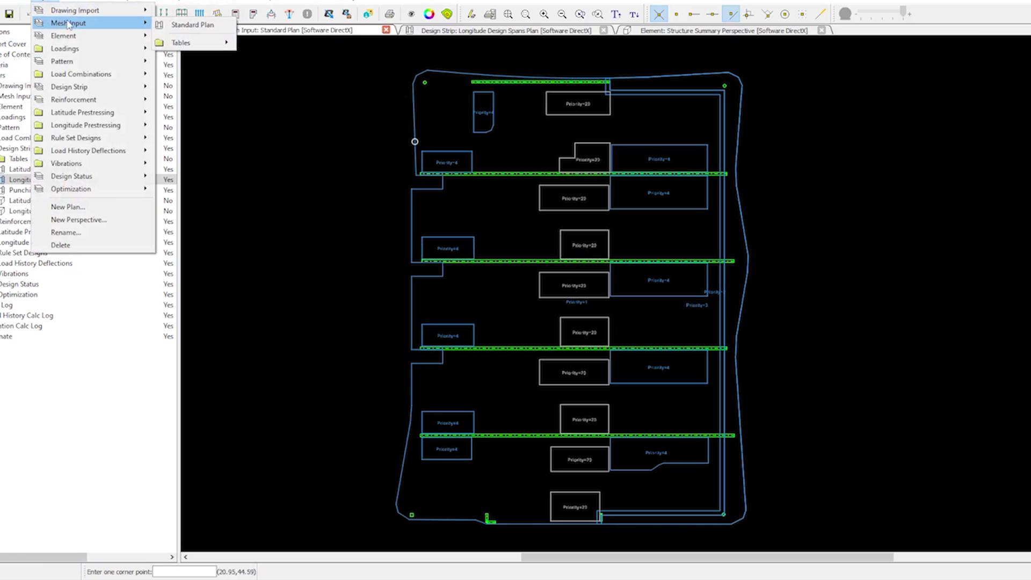
click(191, 36)
scroll(816, 391, up, 3)
scroll(464, 252, up, 1)
scroll(478, 247, down, 1)
scroll(524, 342, up, 2)
scroll(300, 221, down, 1)
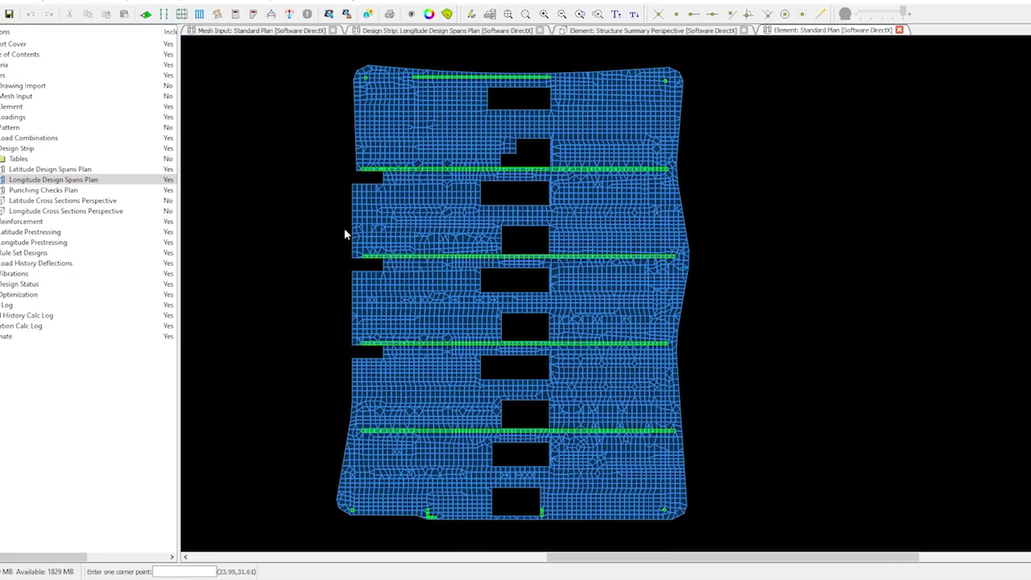
click(445, 31)
scroll(569, 204, up, 3)
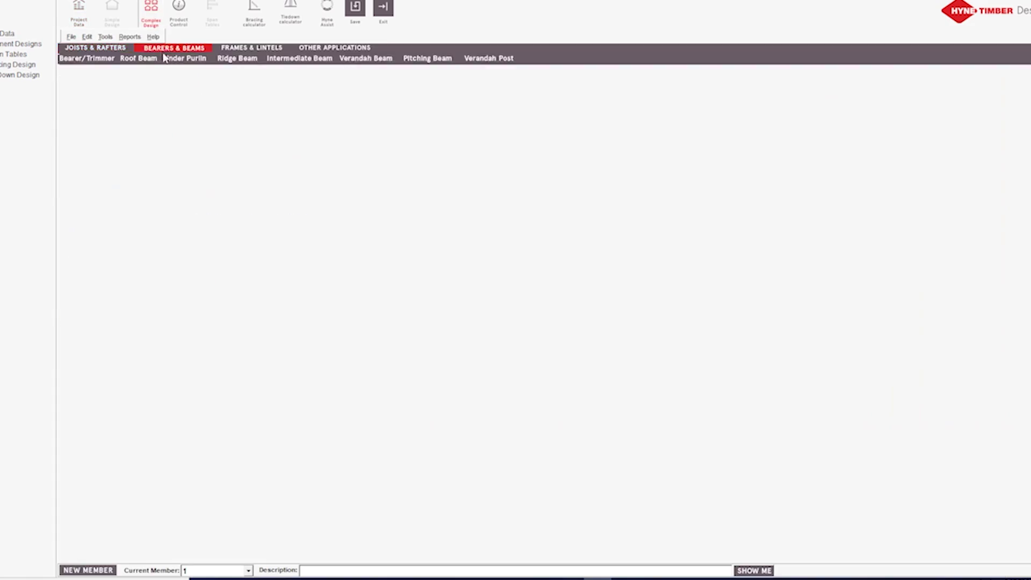
Cancel the roof beam and add bearer/trimmer member BR1 instead
click(153, 60)
click(640, 212)
click(89, 59)
click(606, 342)
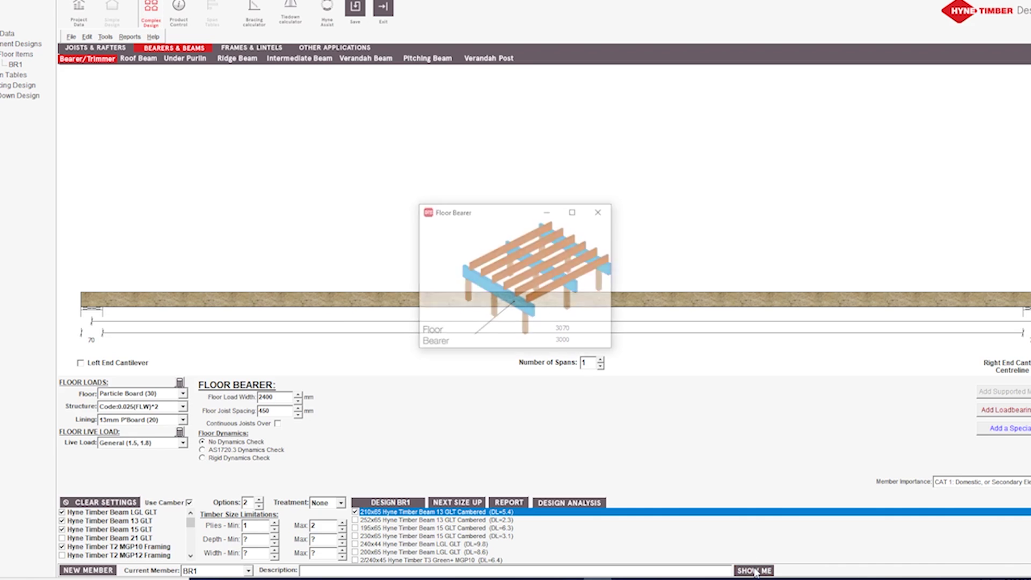
click(600, 211)
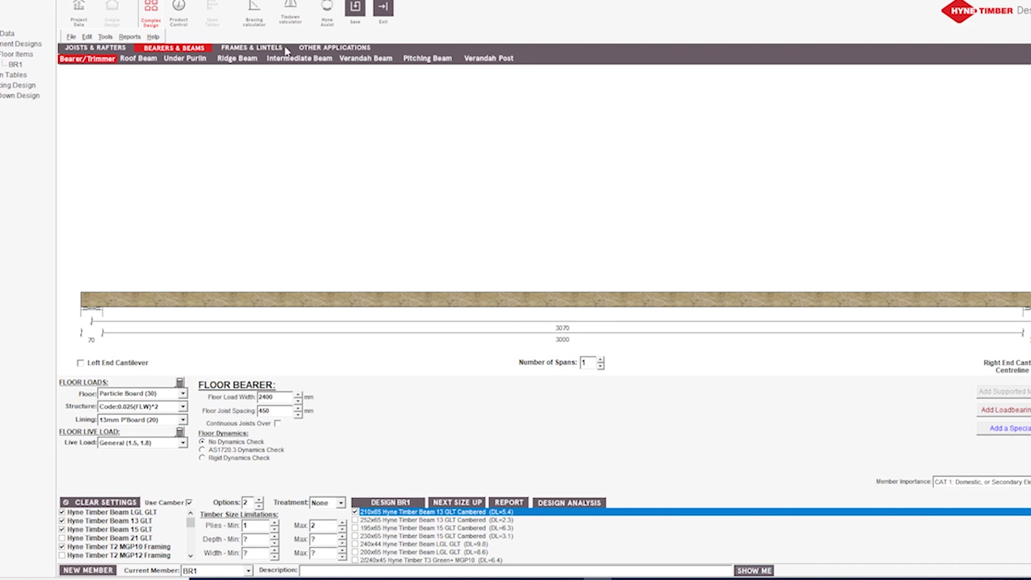
Add upper storey wall frame UF1 and stairwell void member SV1
click(251, 48)
click(284, 58)
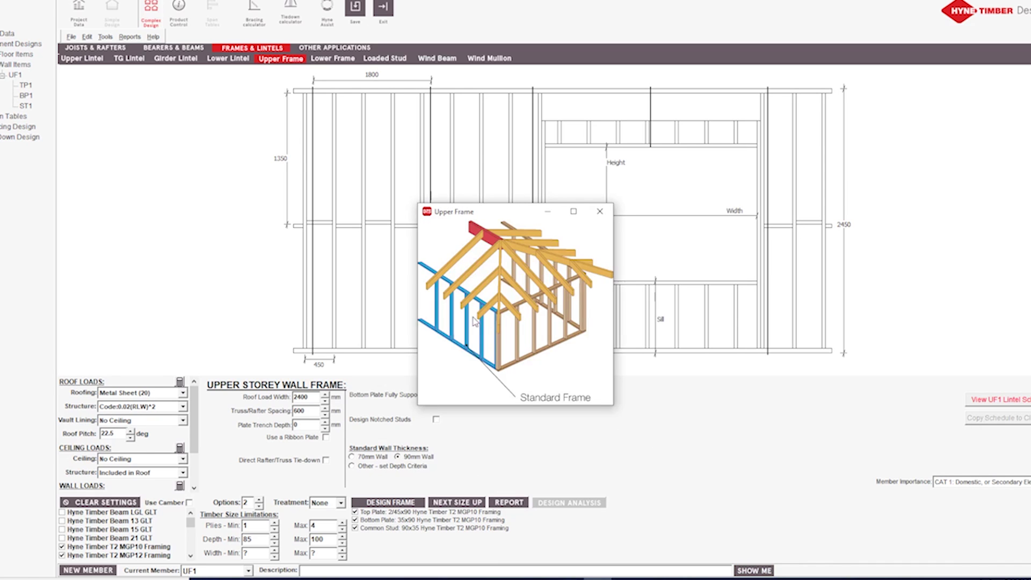
click(600, 211)
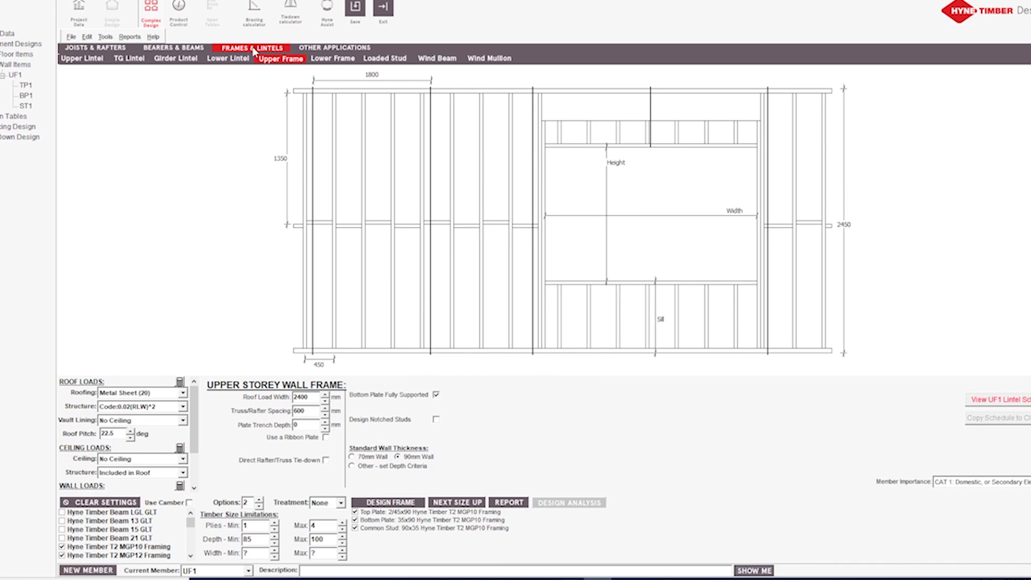
click(309, 49)
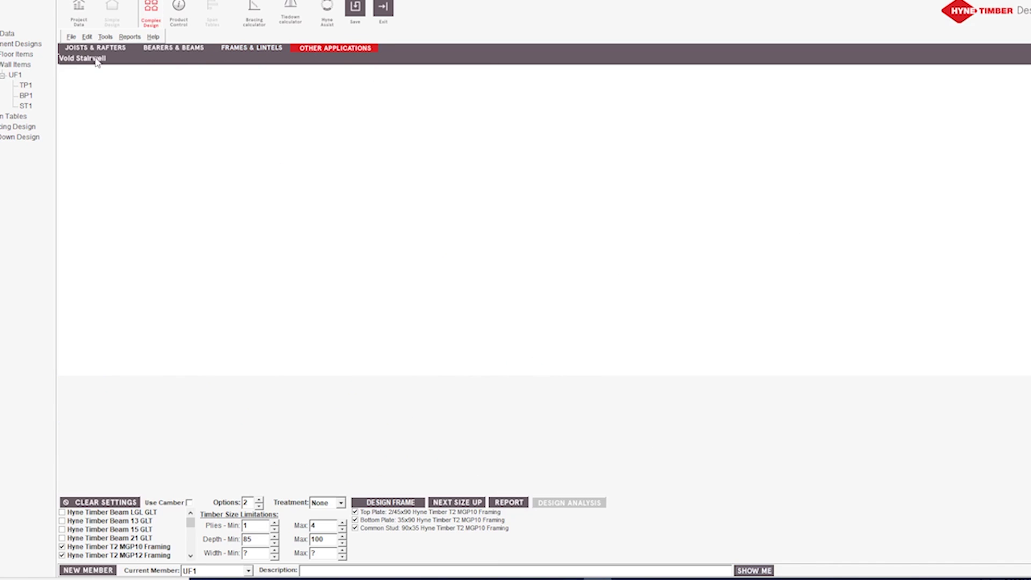
click(97, 63)
click(499, 309)
Add under purlin B1 and a 3000 mm verandah beam VB1, then design VB1
click(206, 48)
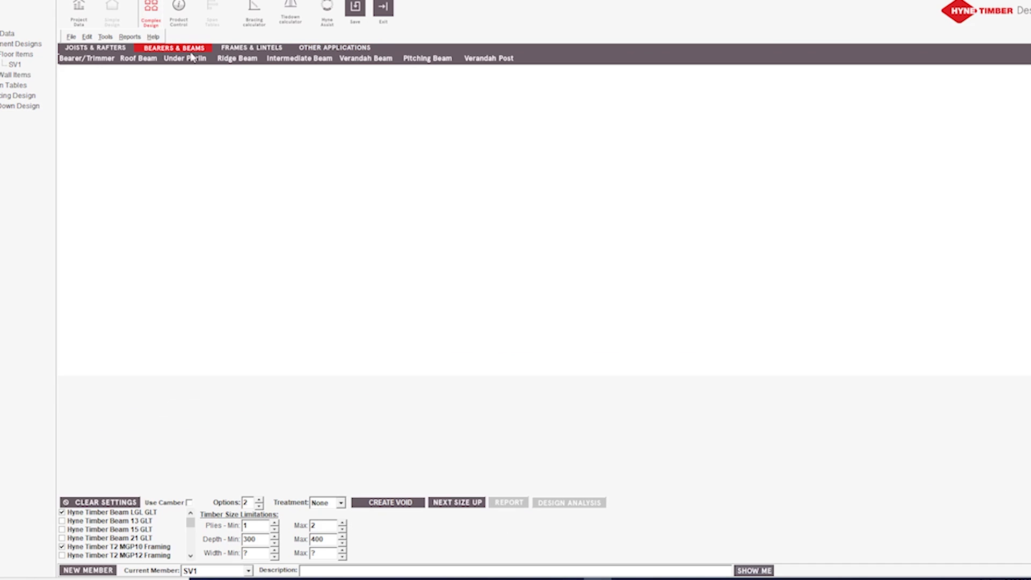
click(189, 59)
click(641, 213)
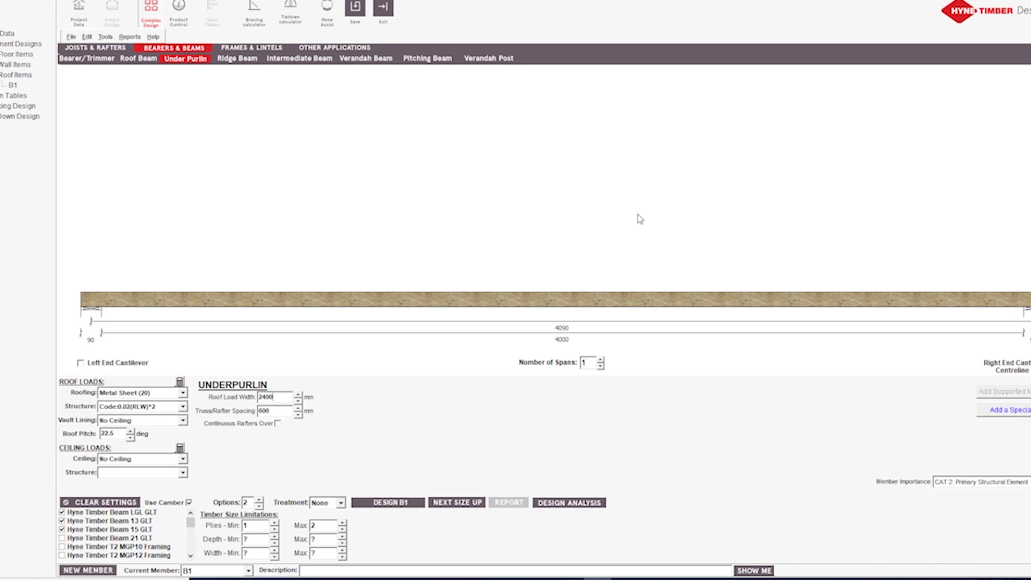
click(365, 59)
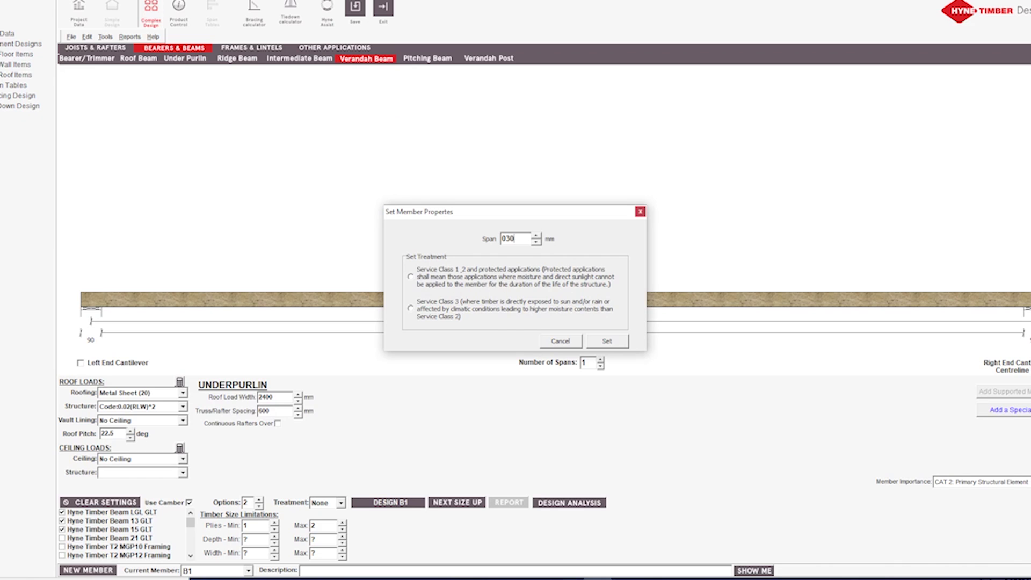
click(589, 344)
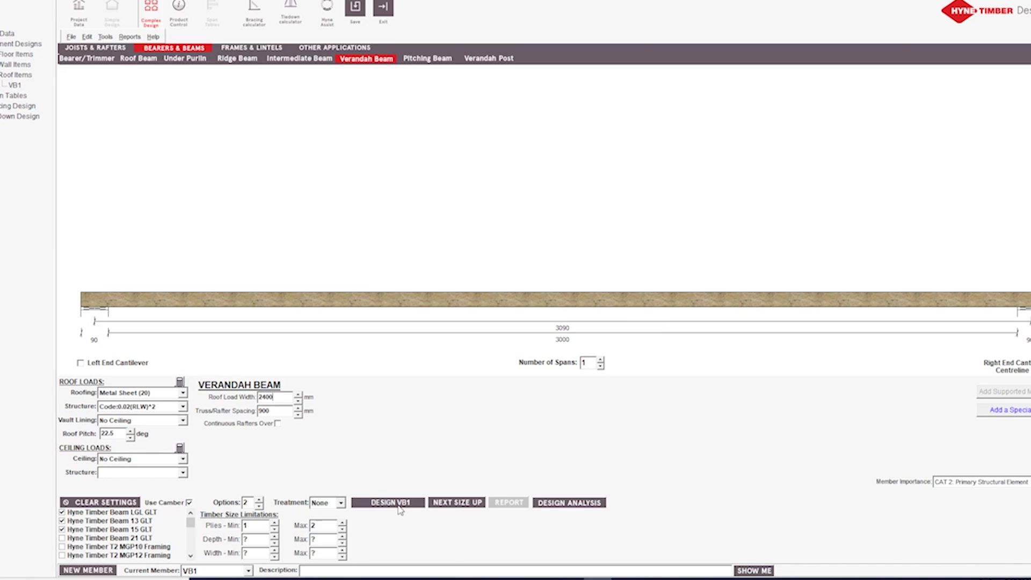
click(399, 506)
click(603, 218)
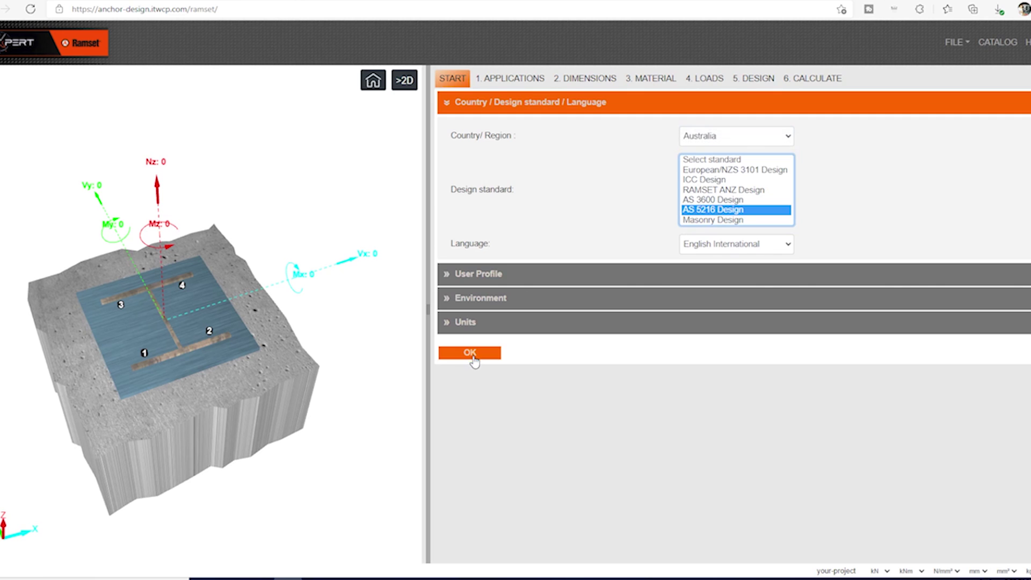
Load the designer and preview the general calculation and bracket attachment applications
click(471, 354)
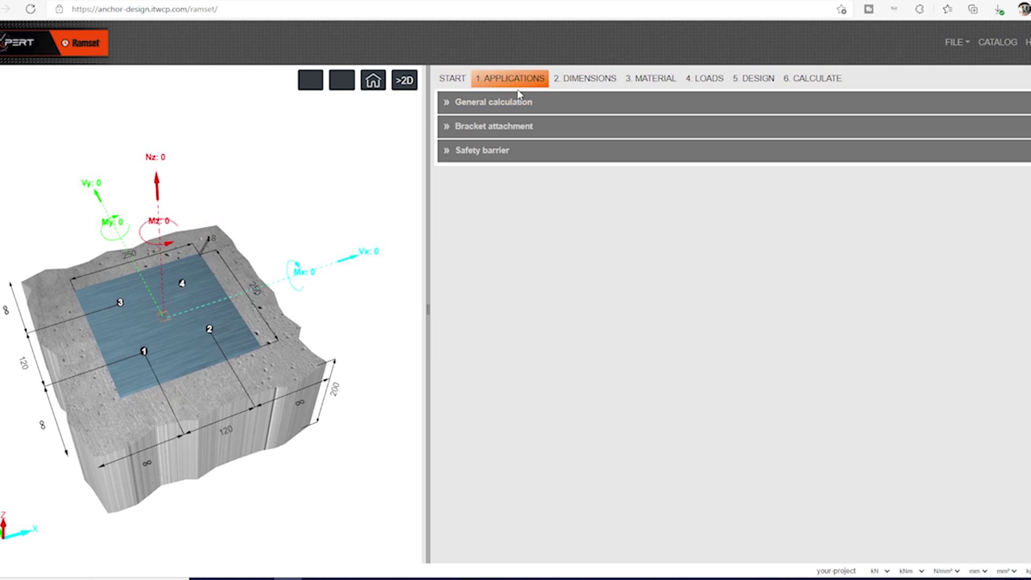
click(460, 102)
mouse_move(292, 316)
mouse_down()
mouse_move(233, 318)
mouse_move(285, 286)
mouse_move(289, 297)
mouse_up()
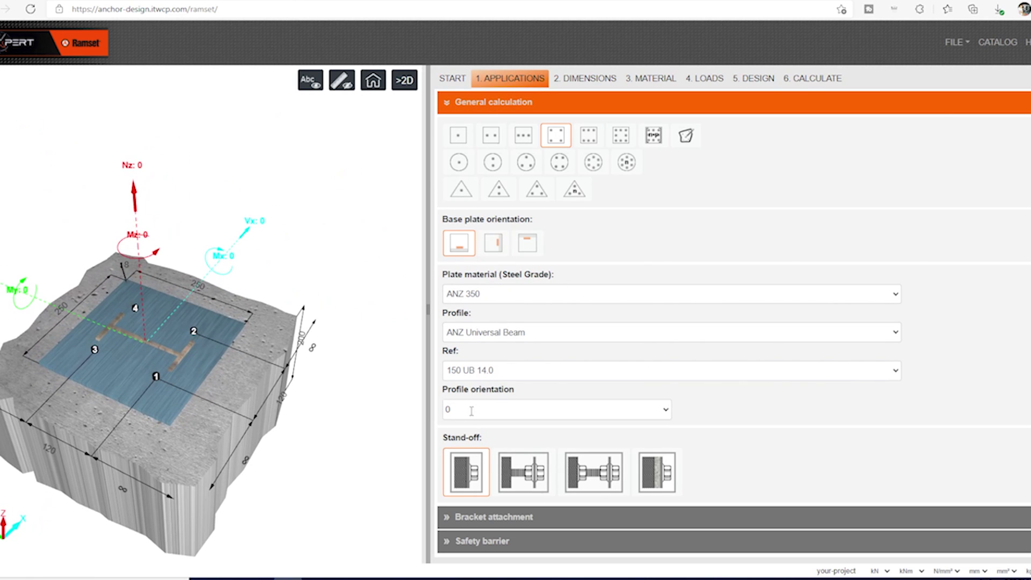
click(470, 479)
click(729, 336)
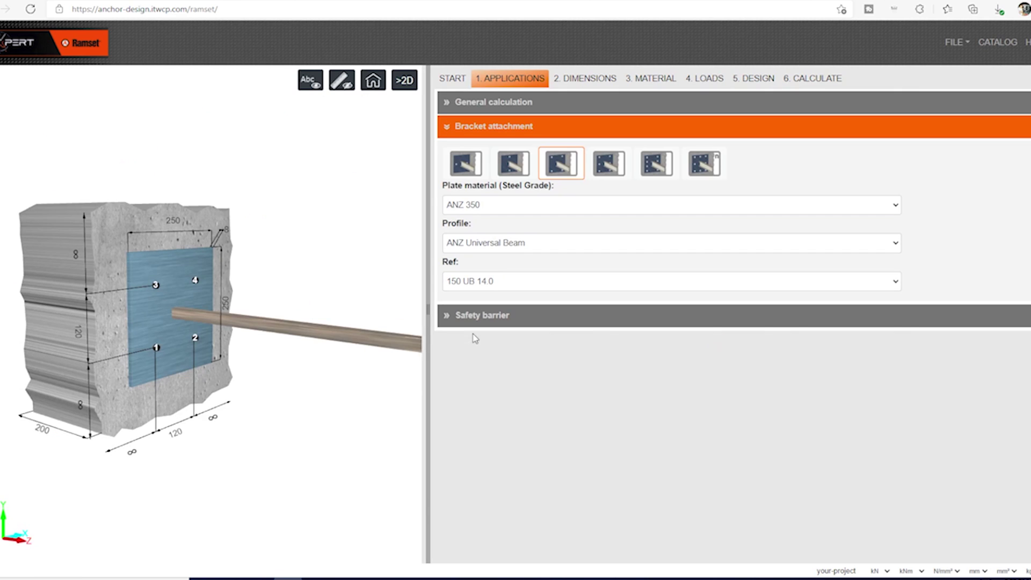
drag(247, 289, 228, 324)
Preview the safety barrier application with floor slab, pedestal, stairs and between-walls types
click(500, 316)
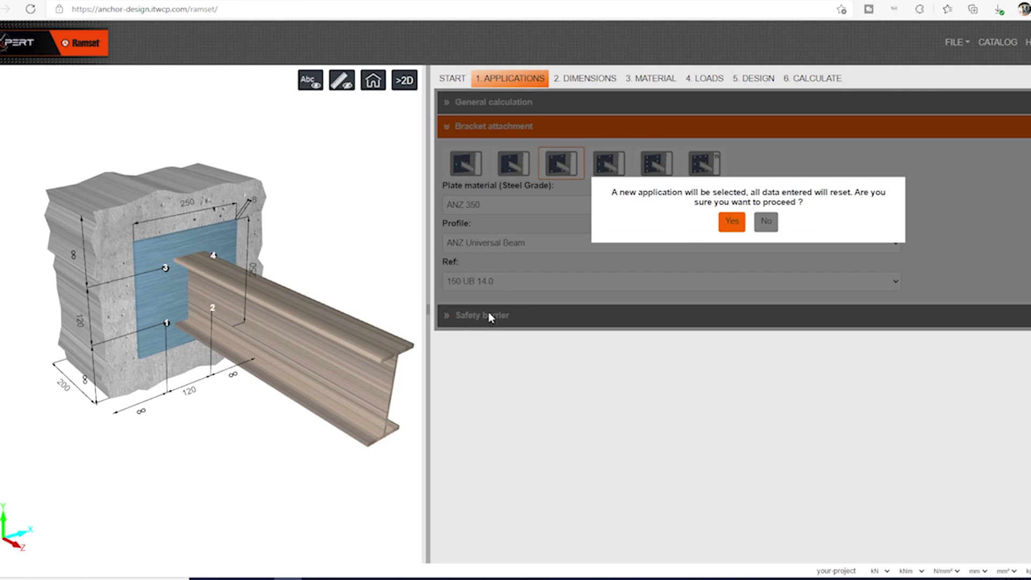
click(731, 222)
drag(304, 359, 181, 359)
click(533, 206)
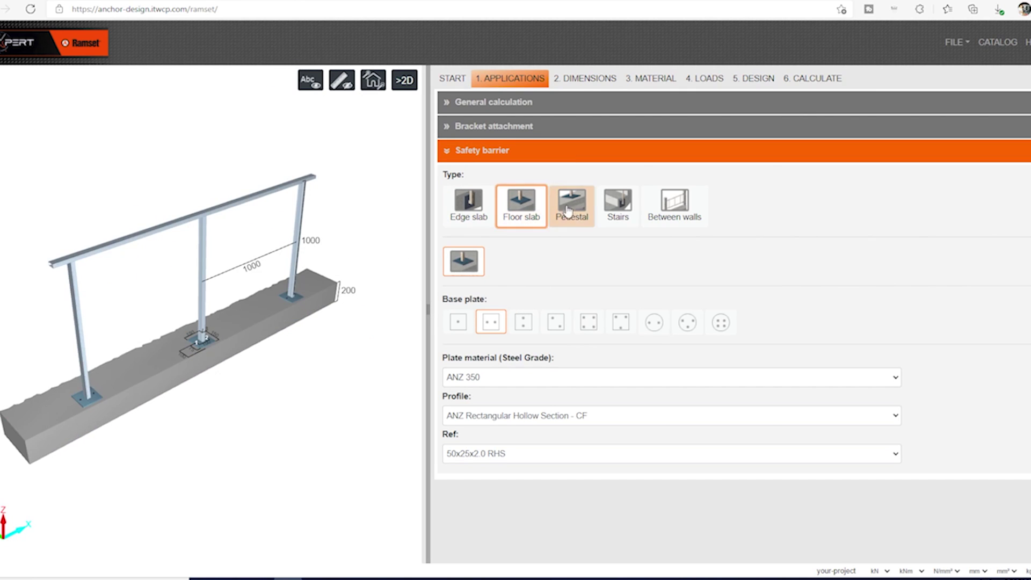
click(572, 206)
click(617, 206)
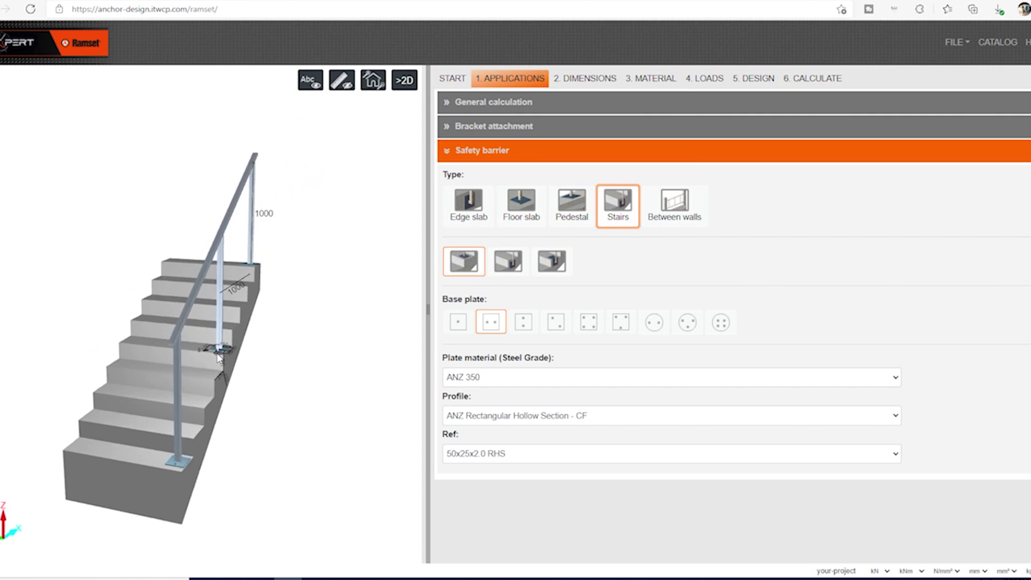
click(674, 206)
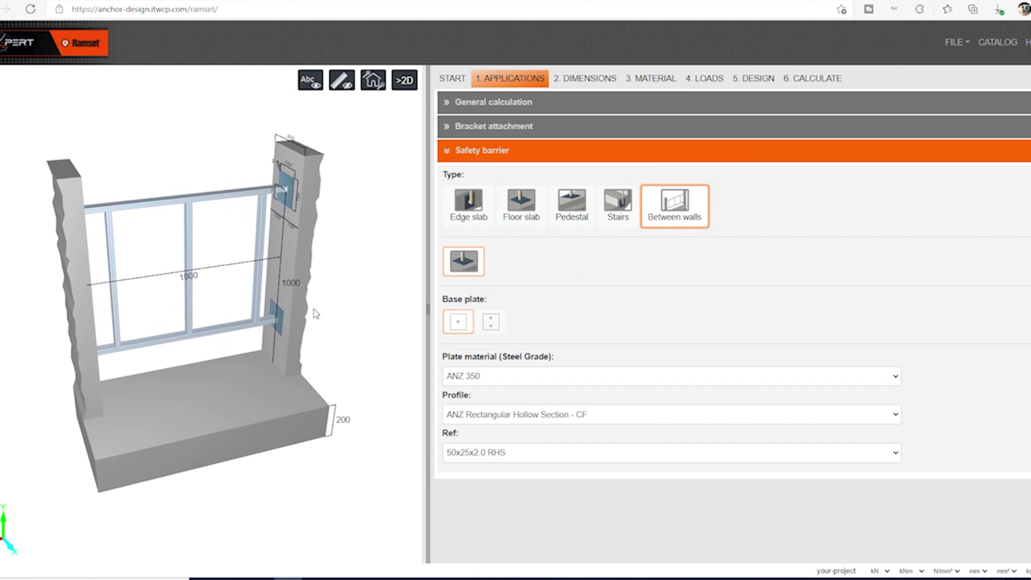
Return to General calculation and orient the base plate vertically on a wall
click(507, 102)
click(731, 295)
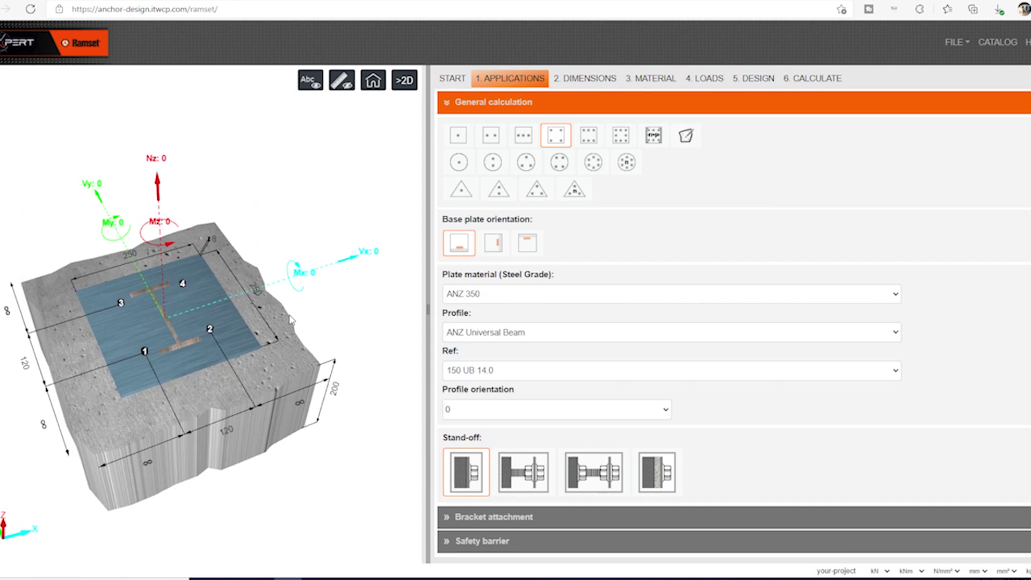
click(509, 250)
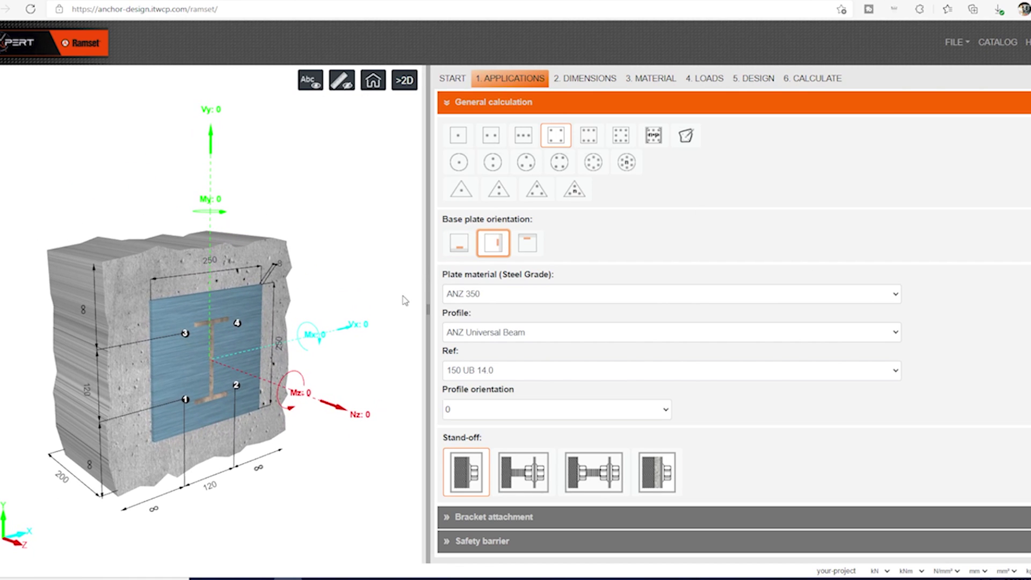